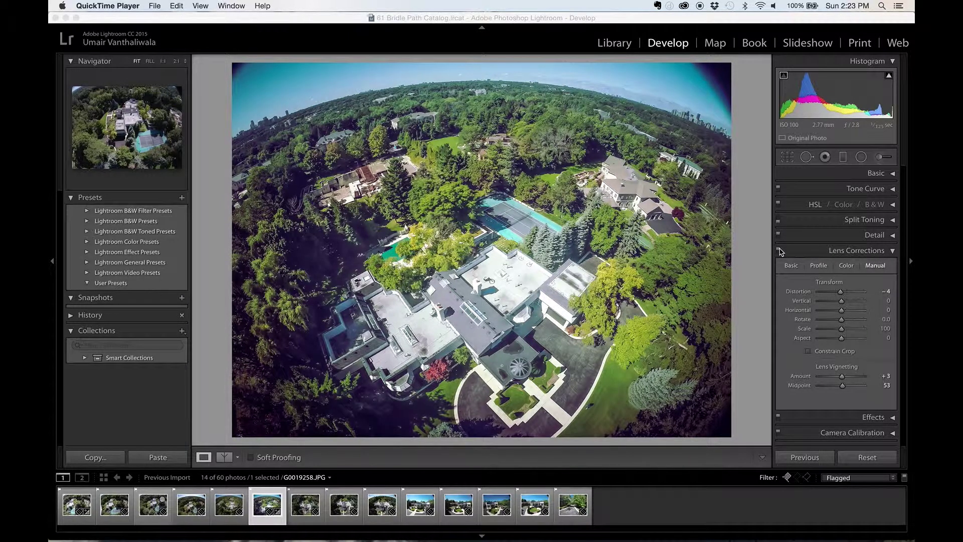
- Compare the photo before and after lens corrections, then look through the Lens Corrections tabs, ending on Manual
click(779, 251)
click(792, 266)
click(815, 267)
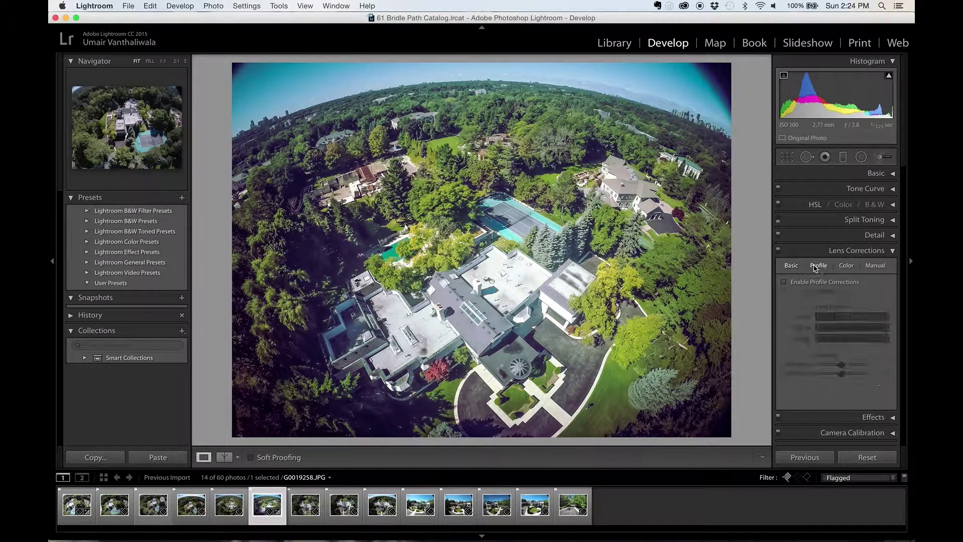
click(847, 266)
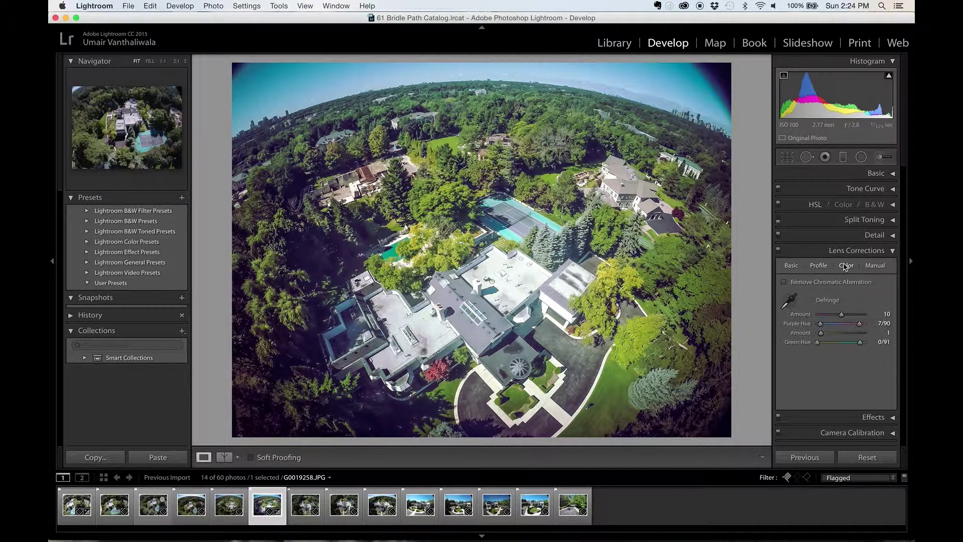
click(874, 268)
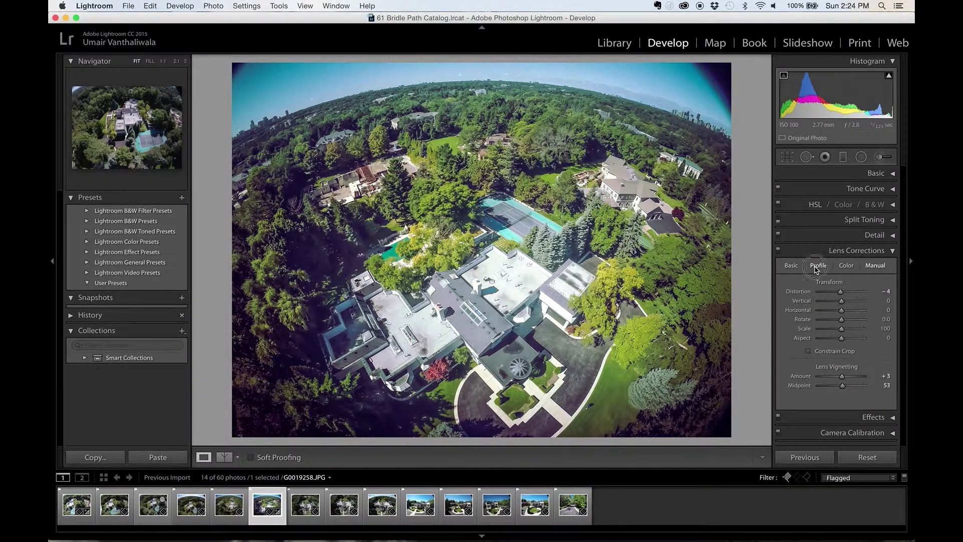
click(817, 267)
click(876, 267)
click(820, 267)
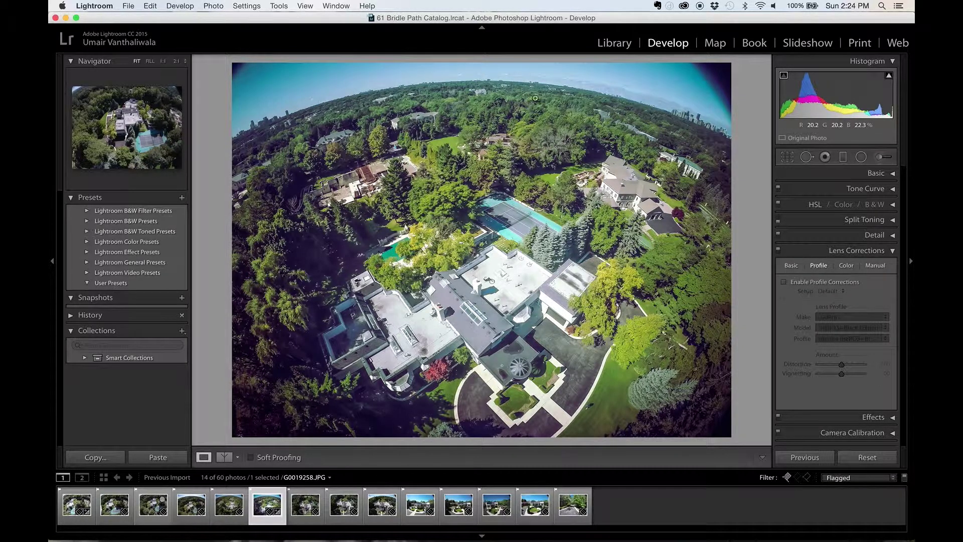
click(874, 267)
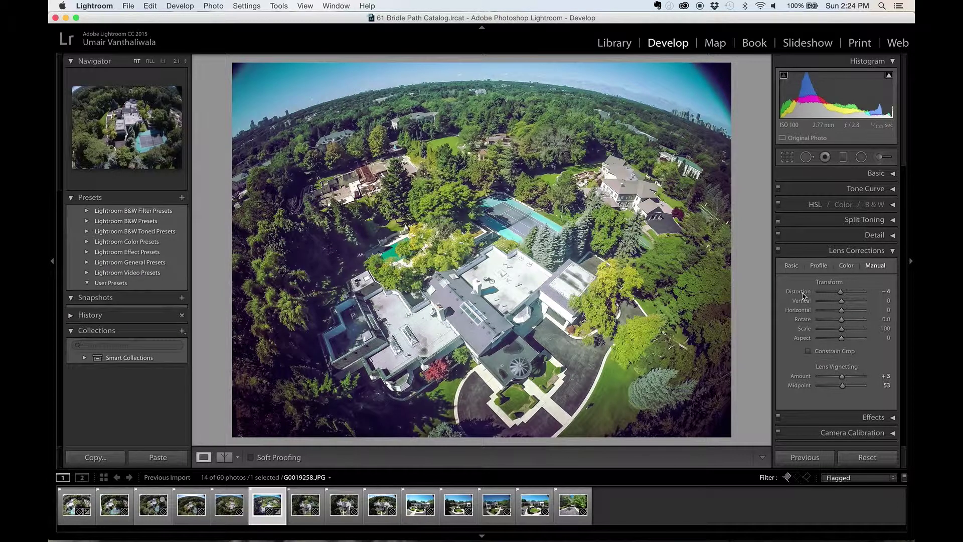
- Push the Manual Distortion slider to +100, with the alignment grid shown over the photo
drag(841, 296, 841, 296)
drag(846, 301, 865, 295)
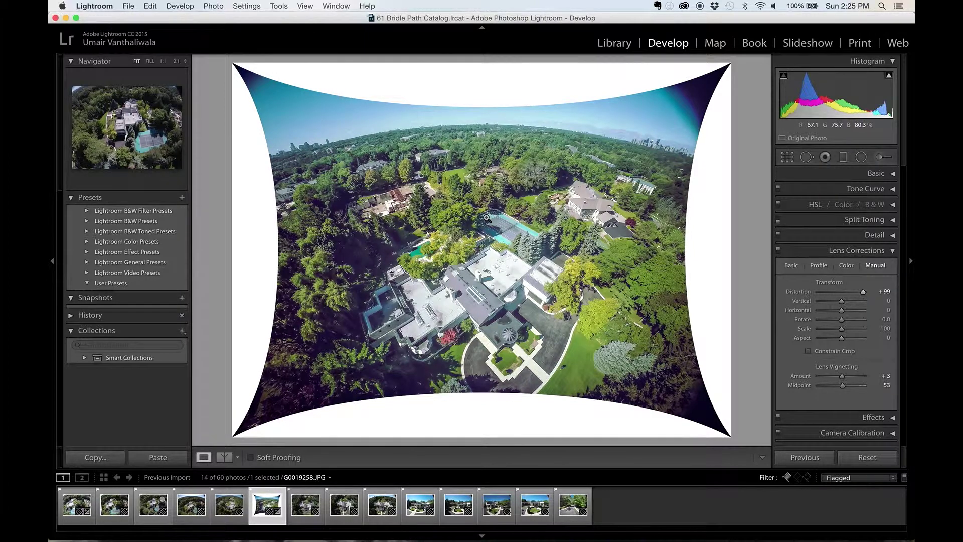
mouse_move(862, 292)
mouse_down()
mouse_move(829, 296)
mouse_move(868, 296)
mouse_up()
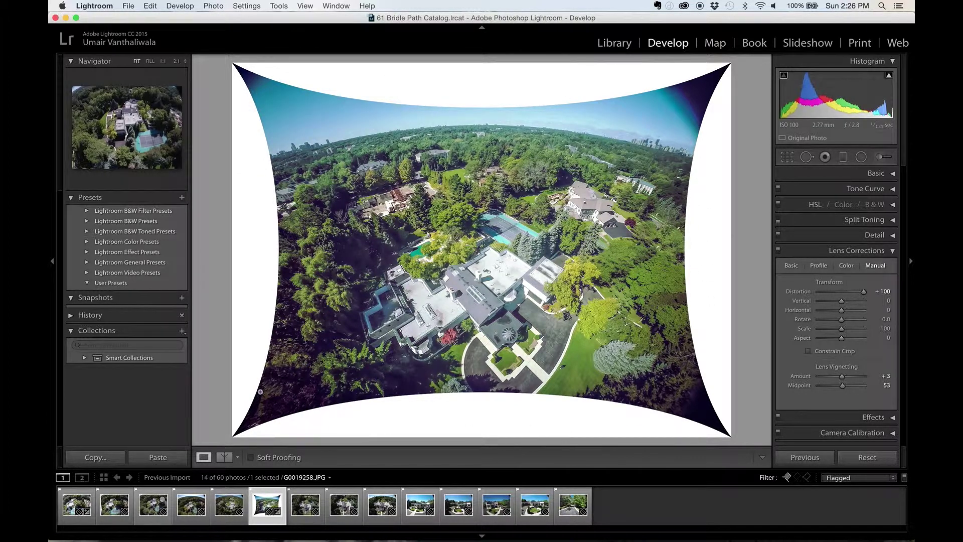
- Raise the Manual Scale slider to 134 so the white curved borders leave the frame
click(842, 330)
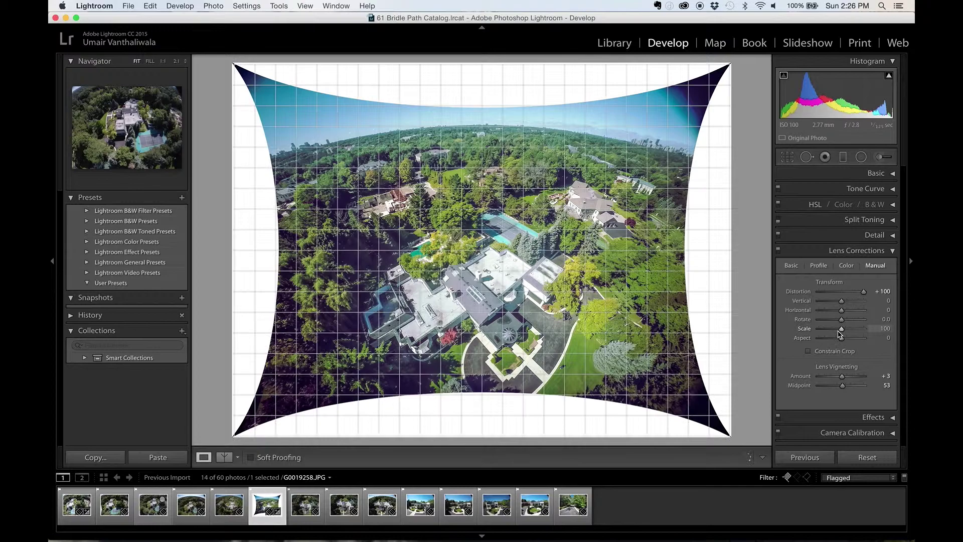
drag(842, 331, 858, 331)
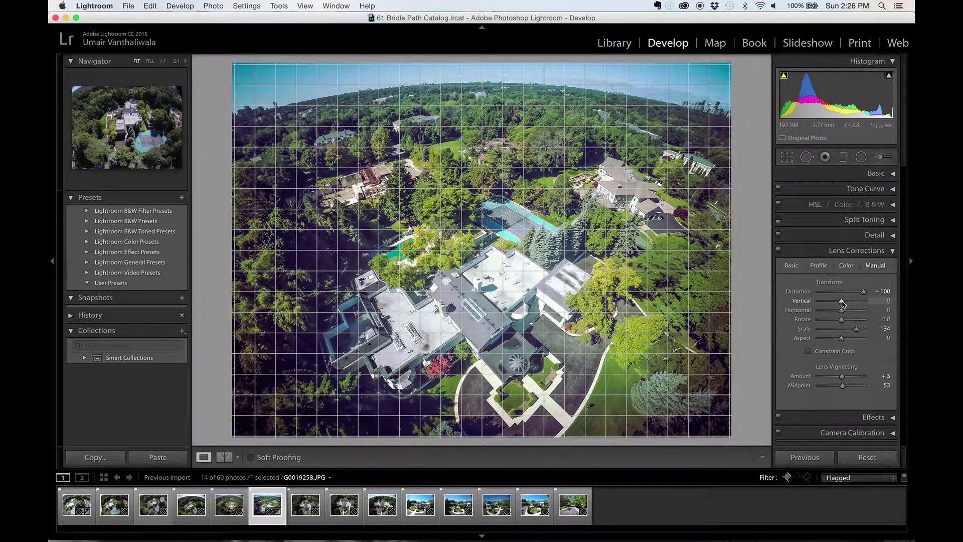
drag(842, 304, 842, 303)
double_click(842, 303)
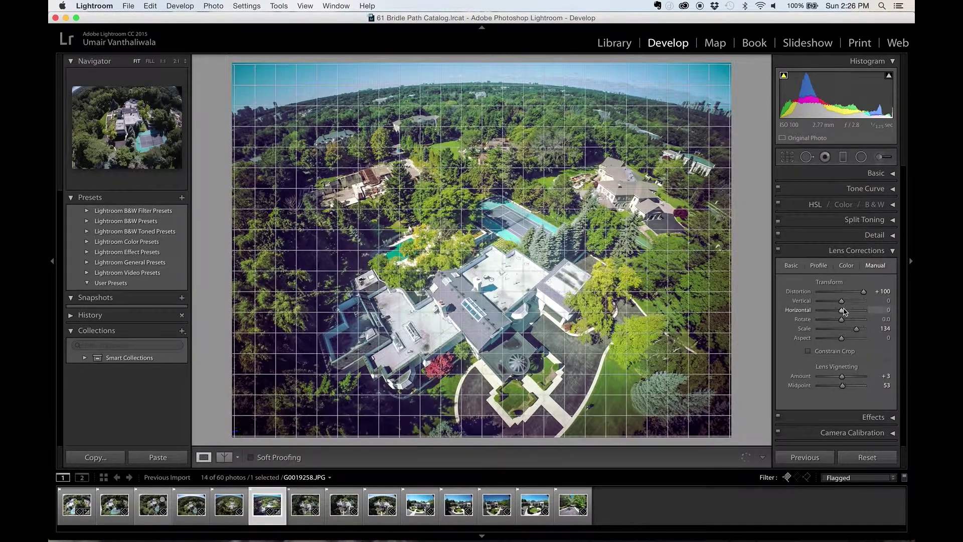
mouse_move(843, 312)
mouse_down()
mouse_move(831, 312)
mouse_move(851, 312)
mouse_up()
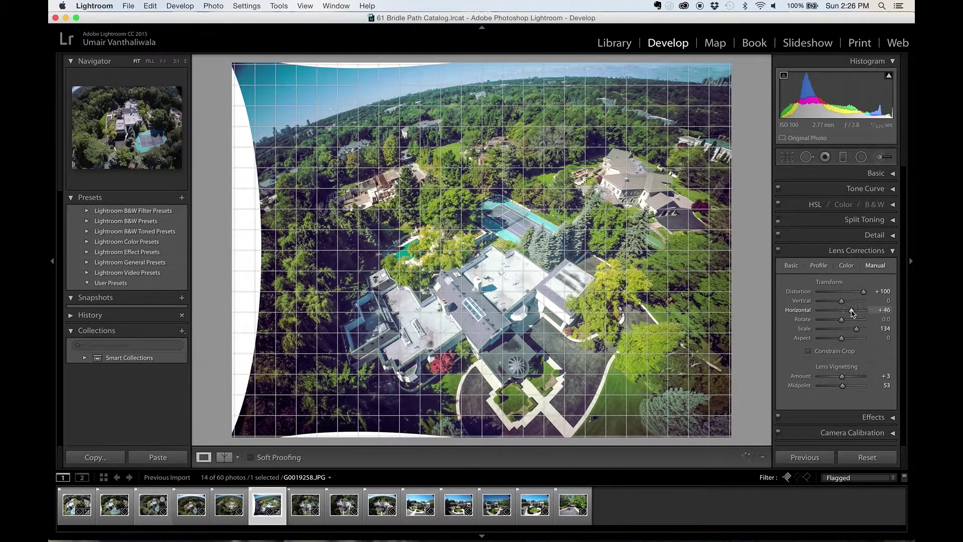
double_click(853, 313)
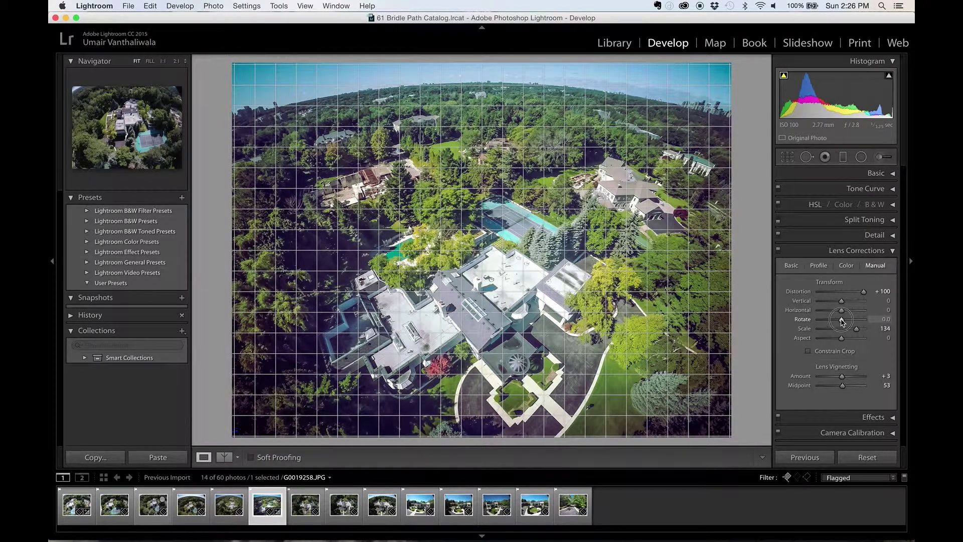
drag(843, 322, 839, 322)
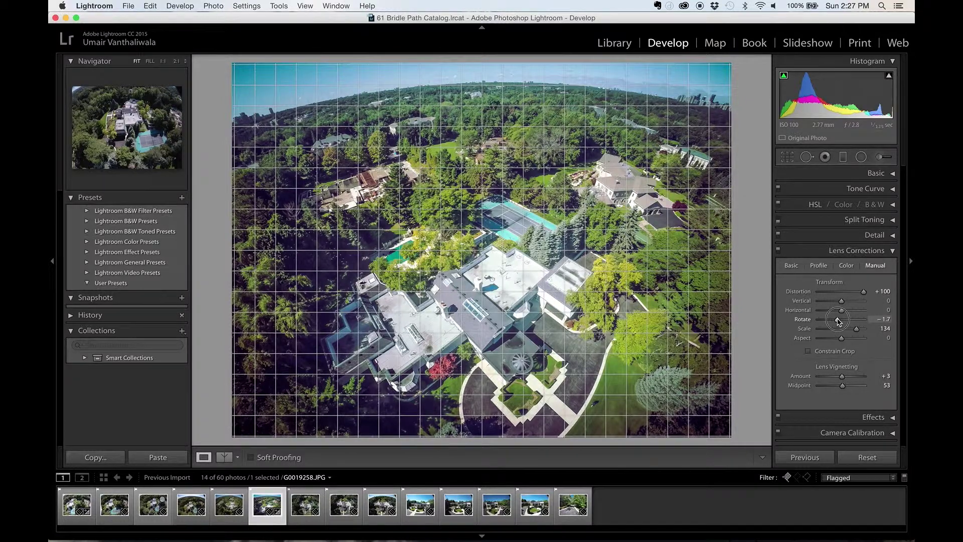
drag(840, 322, 840, 322)
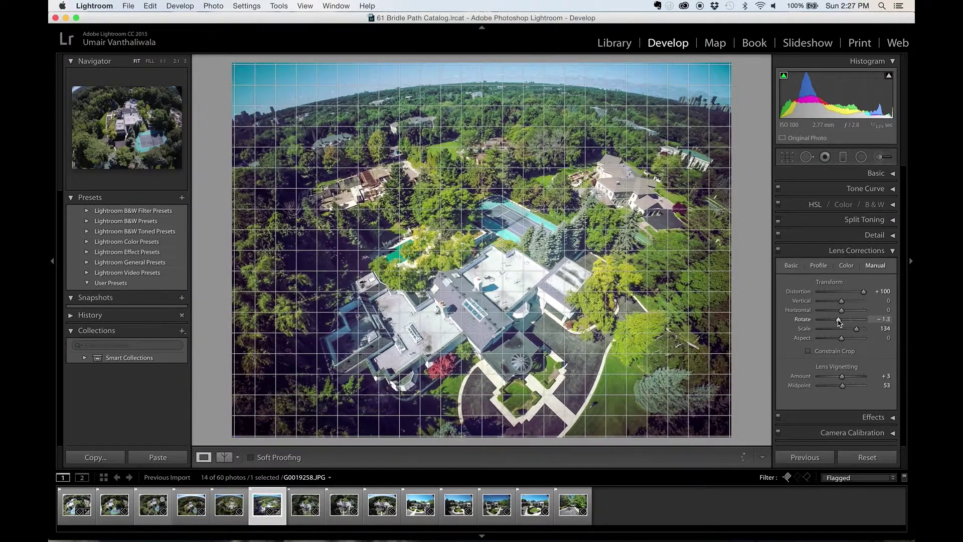
double_click(840, 322)
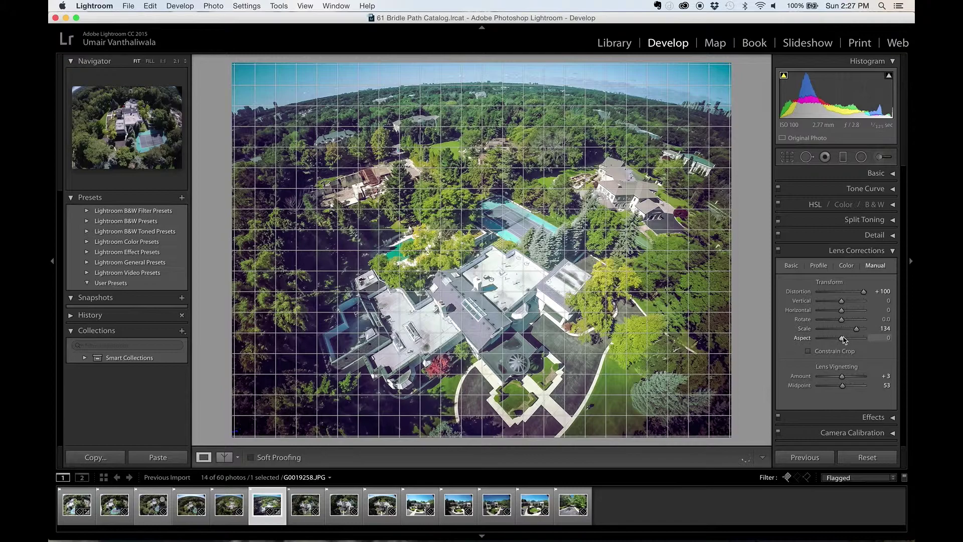
- Preview and reset the Aspect slider, then bring Scale down to 110
mouse_move(843, 340)
mouse_down()
mouse_move(865, 341)
mouse_move(816, 344)
mouse_move(836, 345)
mouse_up()
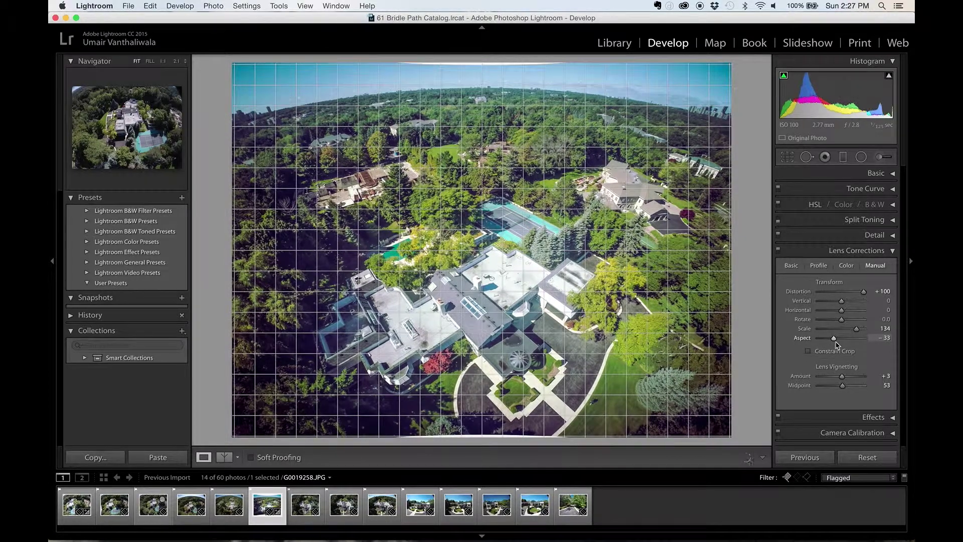
double_click(835, 340)
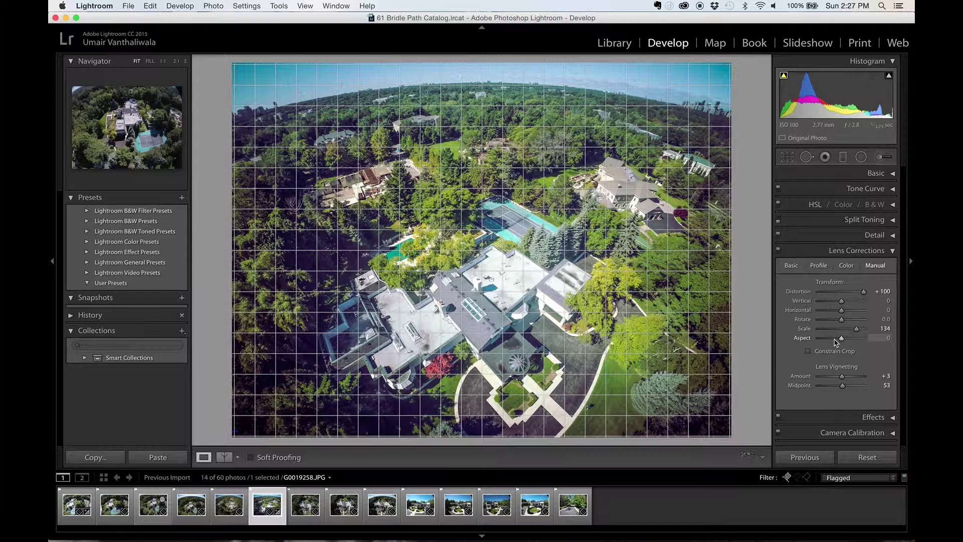
drag(856, 331, 847, 331)
double_click(848, 331)
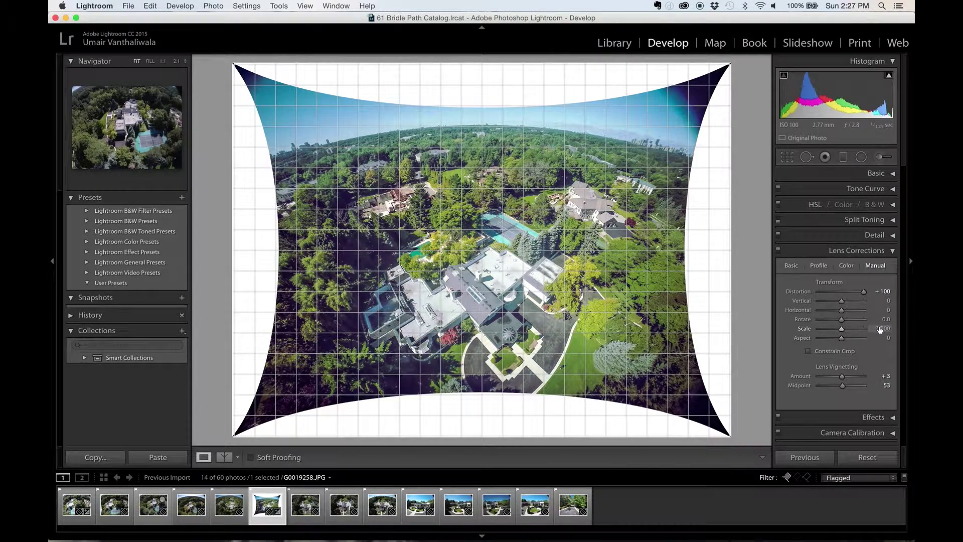
drag(853, 330, 848, 329)
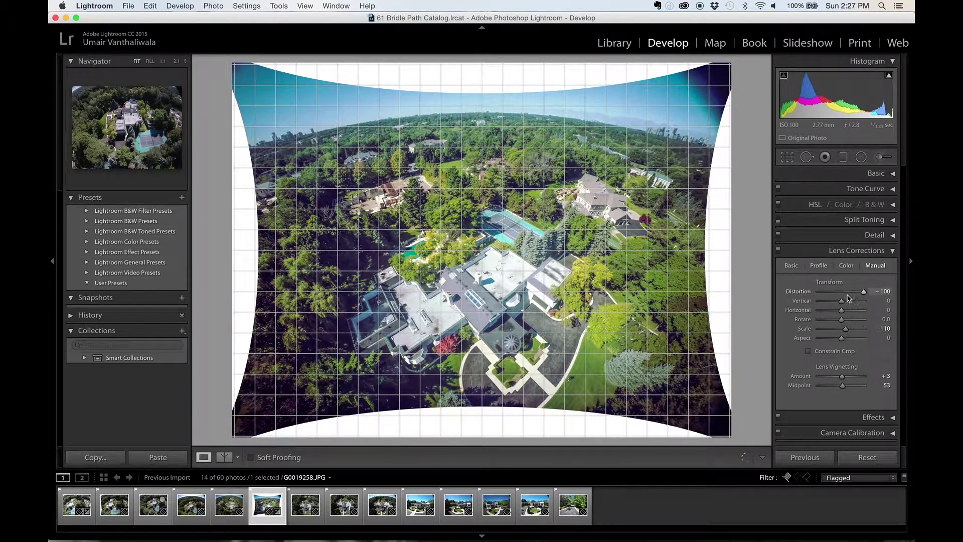
- Enable Constrain Crop to cut away the white warped edges, then preview a weaker Distortion value
click(809, 351)
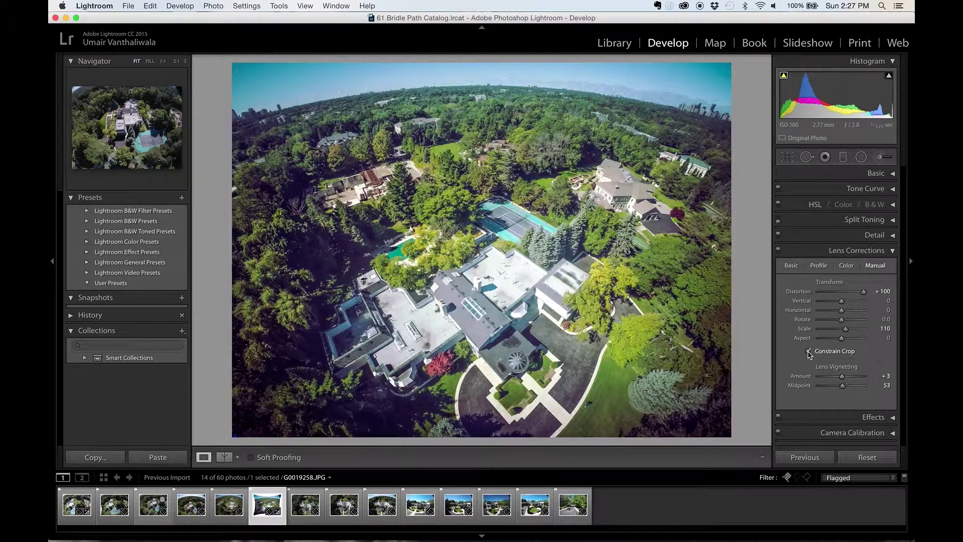
click(862, 293)
mouse_move(864, 294)
mouse_down()
mouse_move(843, 295)
mouse_move(873, 293)
mouse_up()
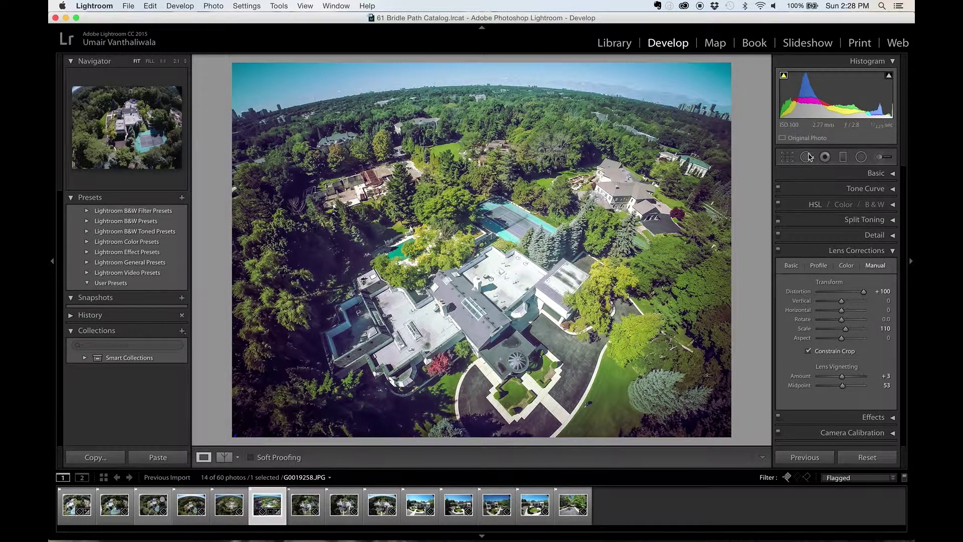
- Increase Lens Vignetting Amount from +3 to +8 to brighten the corners
mouse_move(843, 378)
mouse_down()
mouse_move(859, 378)
mouse_move(827, 380)
mouse_move(845, 380)
mouse_up()
click(884, 293)
- Reset Distortion to 0 and Scale to 100 by double-clicking each slider
click(864, 292)
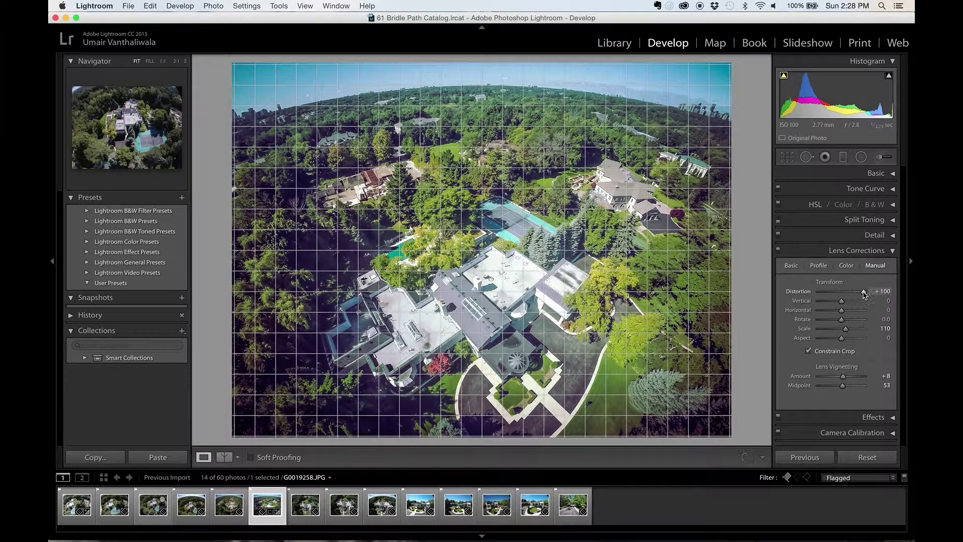
double_click(864, 292)
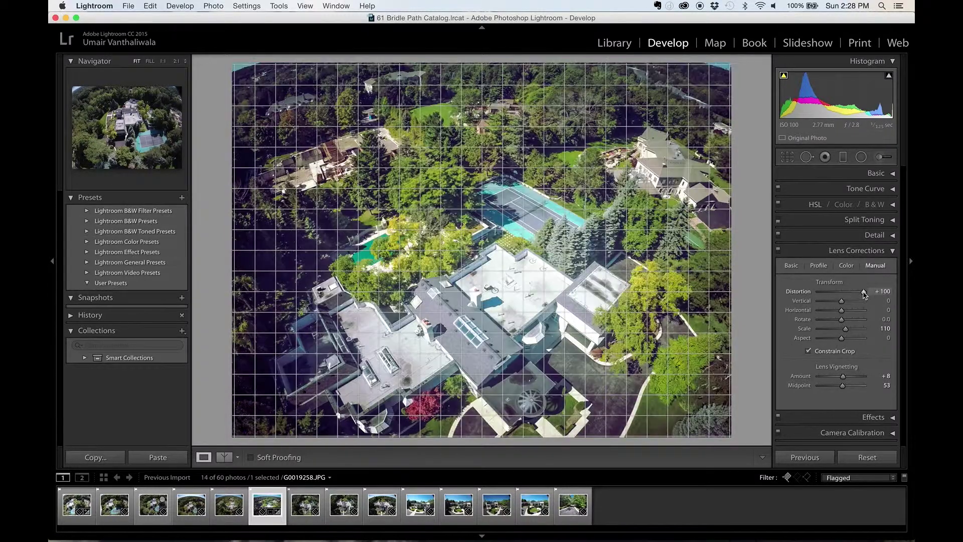
double_click(847, 330)
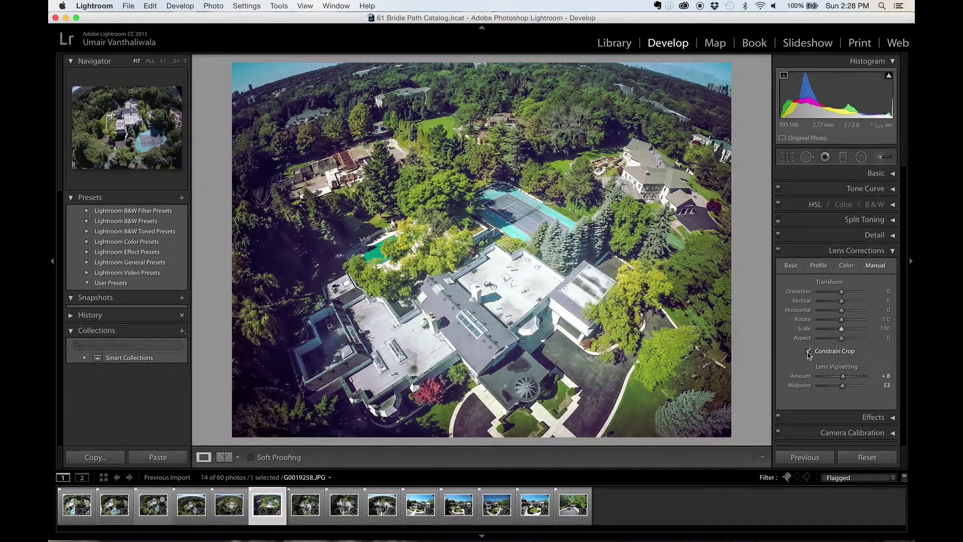
- Enable Profile Corrections using the GoPro HERO3+ Black Edition profile, checking detail at 2:1 and then Fit
click(820, 266)
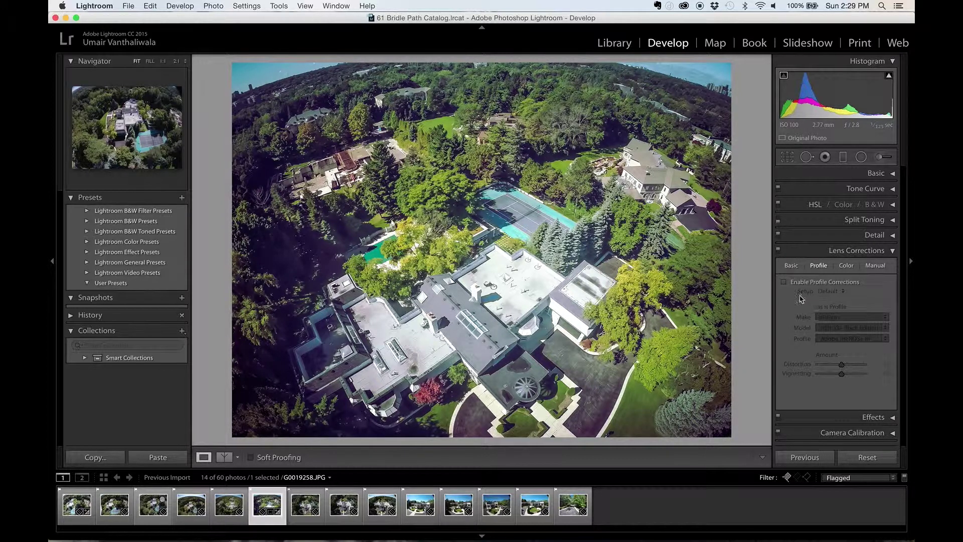
click(785, 283)
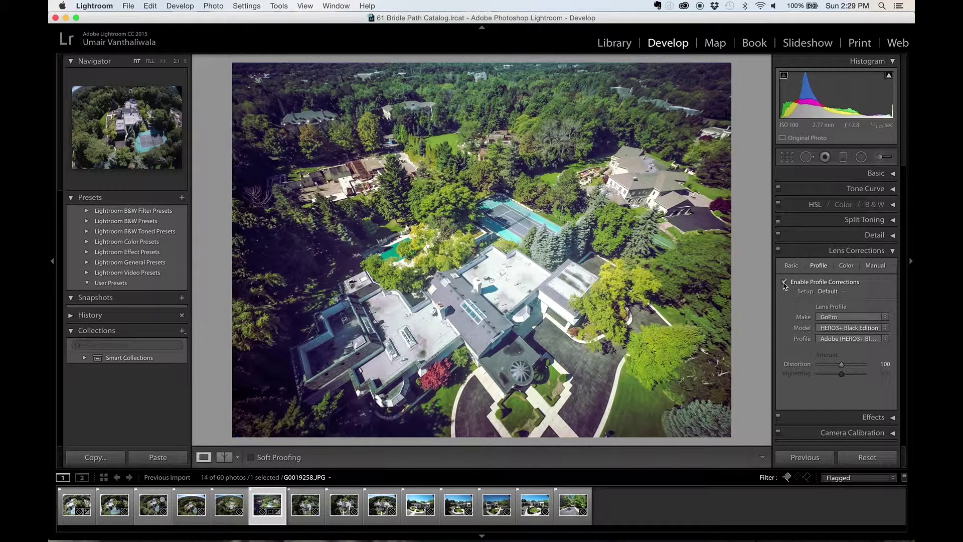
click(524, 150)
click(602, 192)
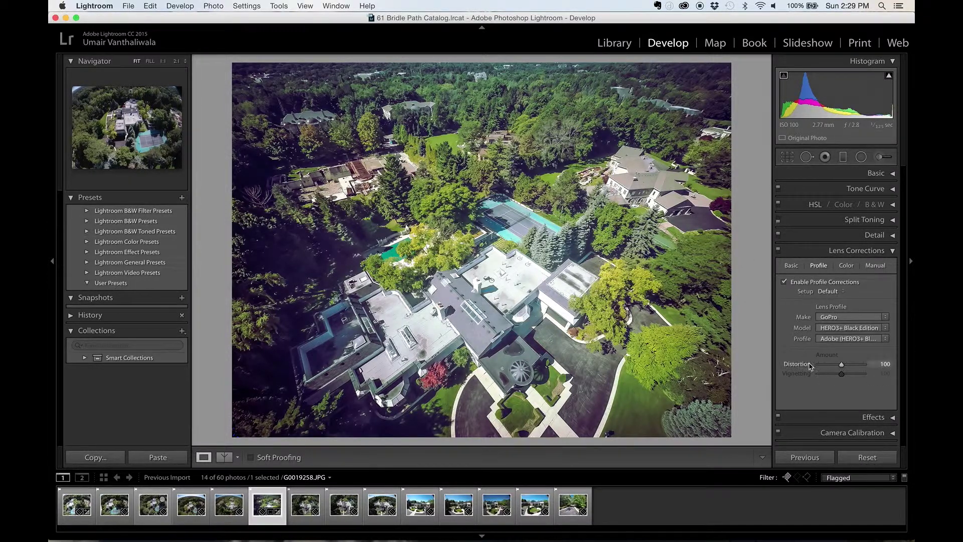
- Expand the crop with the Crop tool (R) to cover the whole corrected photo and apply it
click(876, 265)
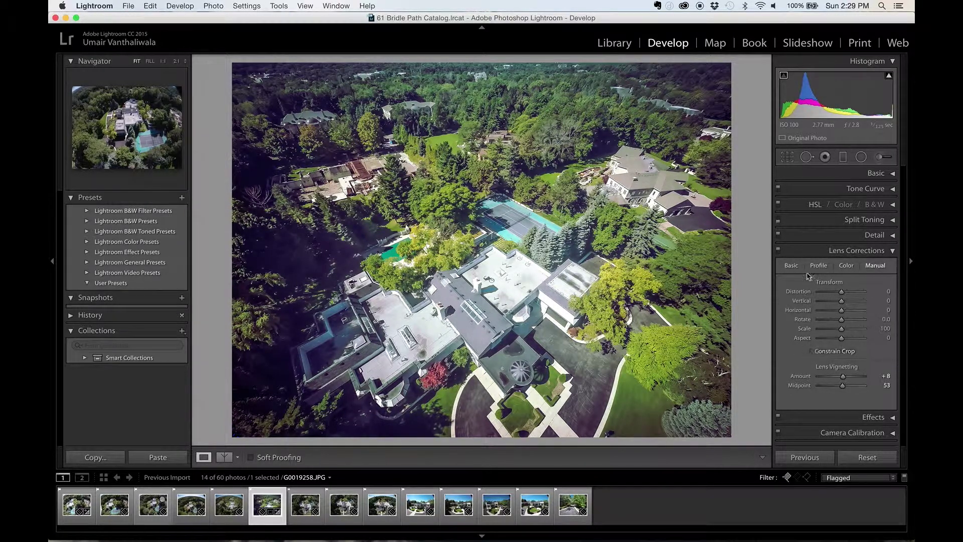
click(787, 157)
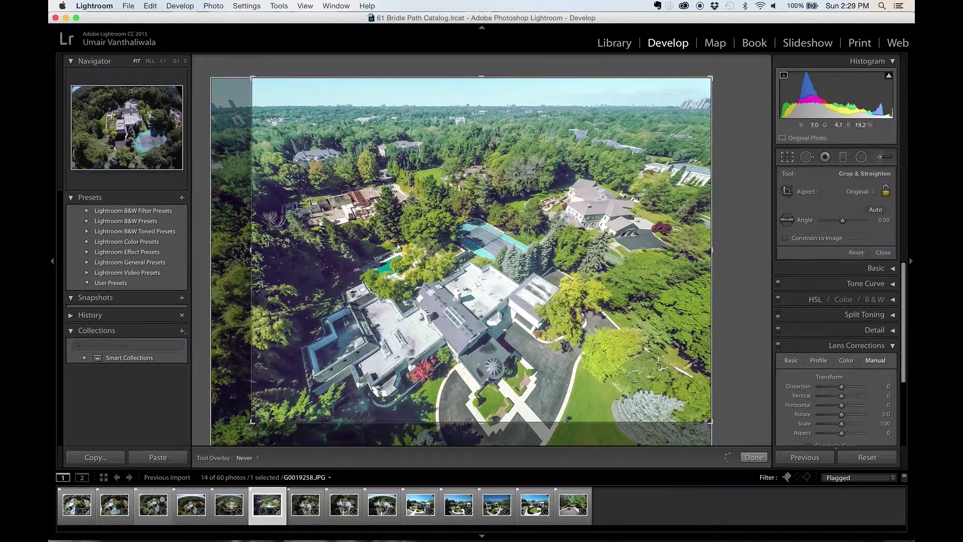
drag(249, 424, 211, 445)
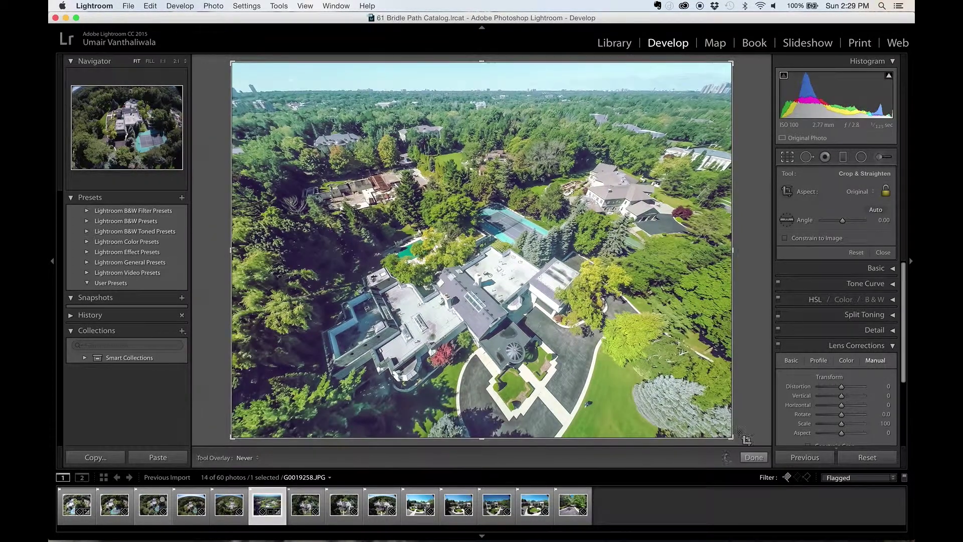
click(751, 459)
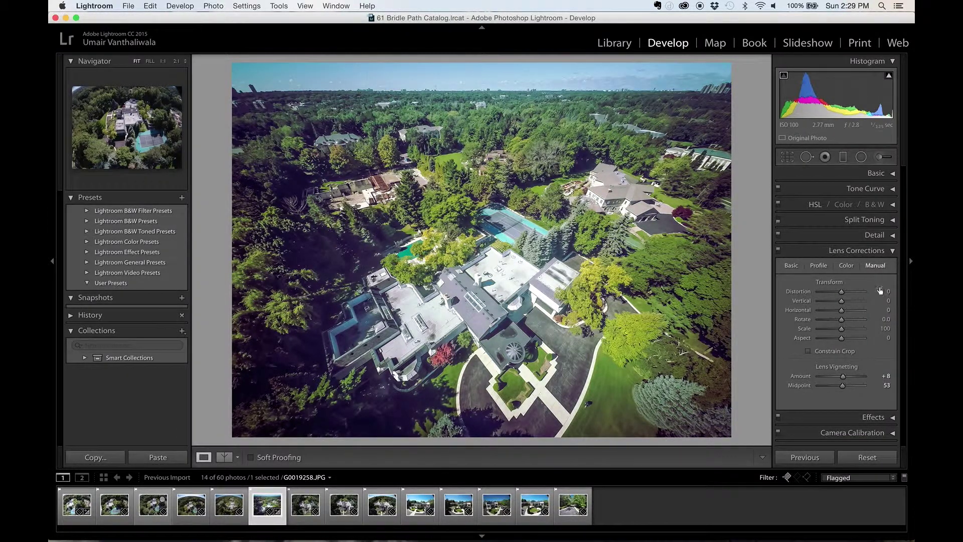
- Switch the lens profile Make to Sony for comparison
click(826, 267)
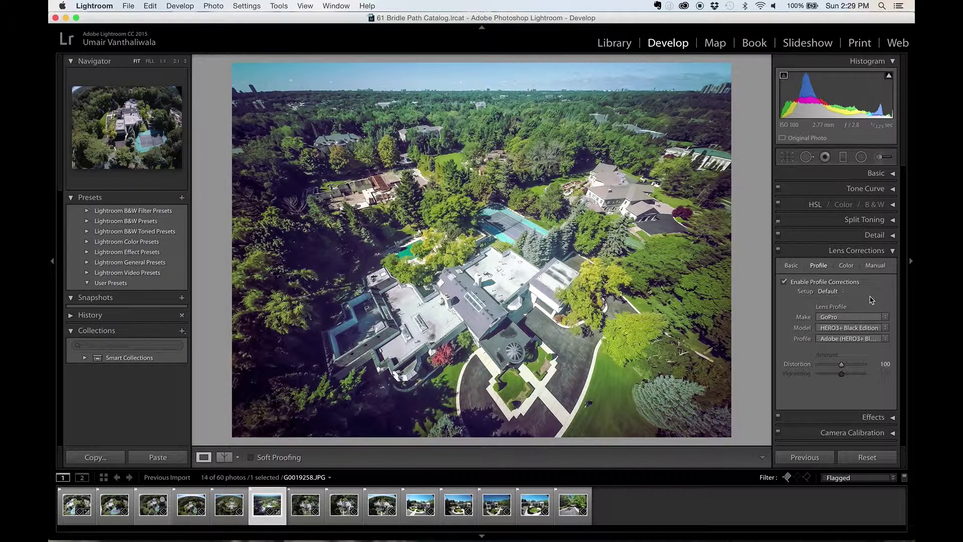
click(886, 317)
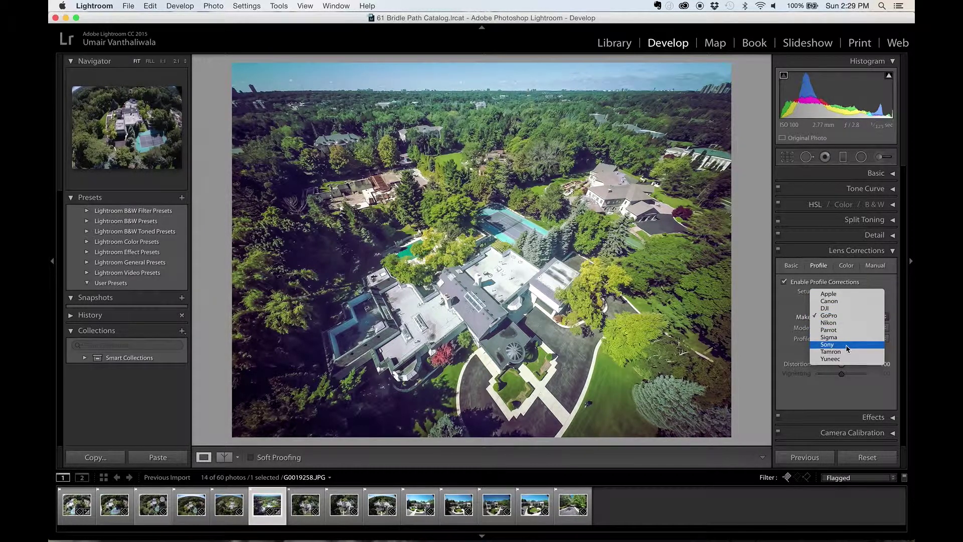
click(827, 333)
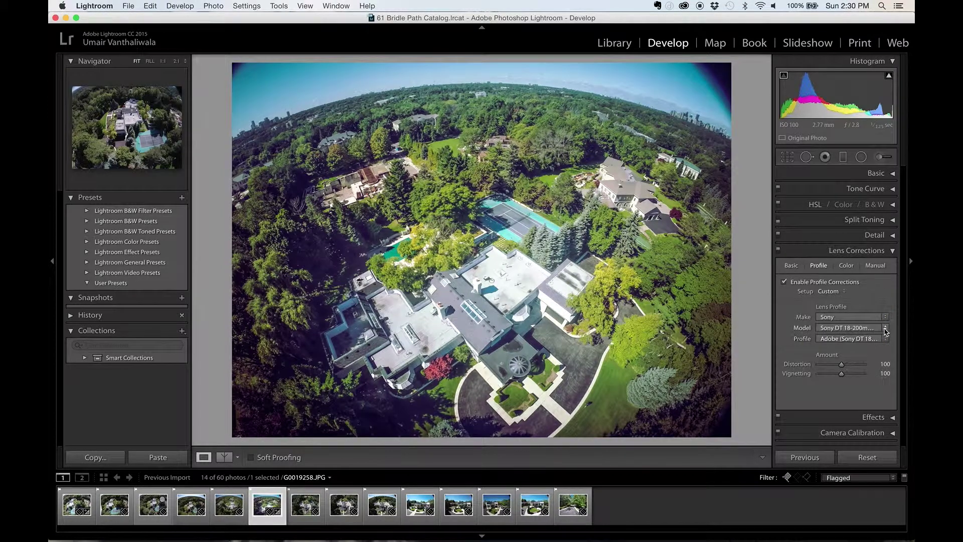
click(853, 328)
click(853, 326)
- Set the Make back to GoPro with the HERO3+ Black Edition model
click(853, 317)
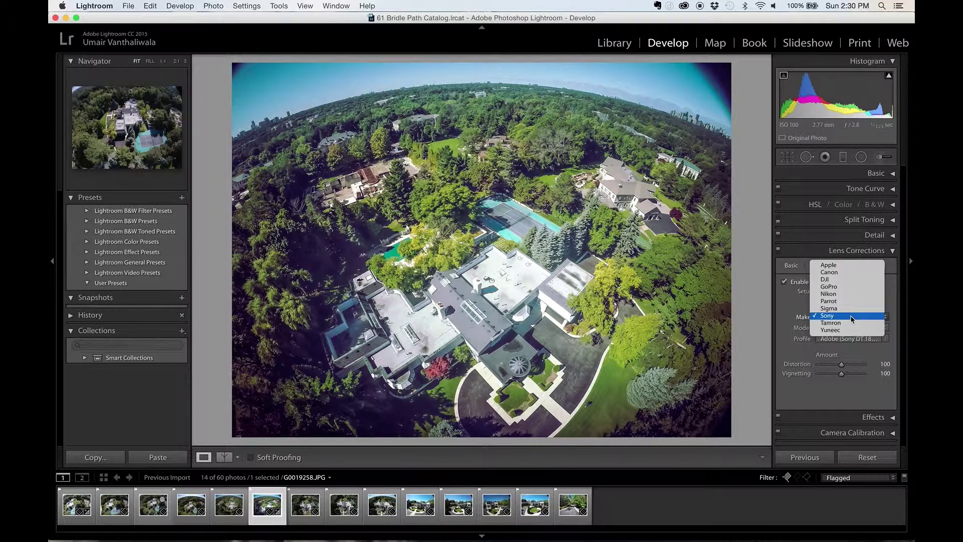
click(852, 286)
click(843, 328)
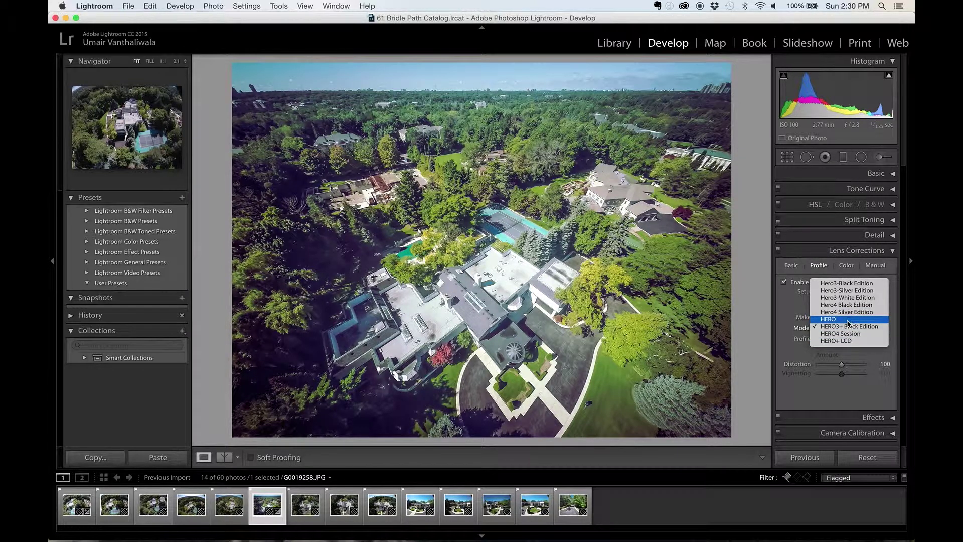
click(790, 325)
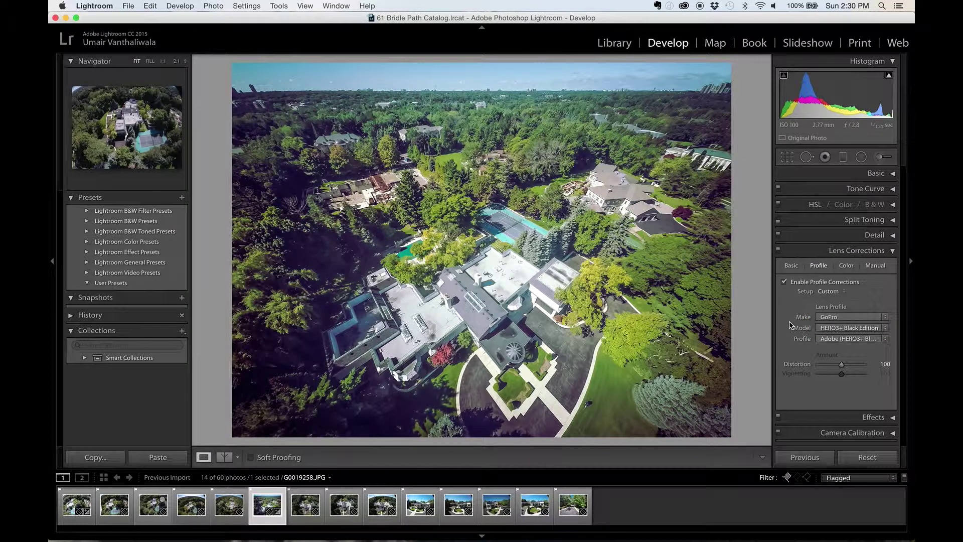